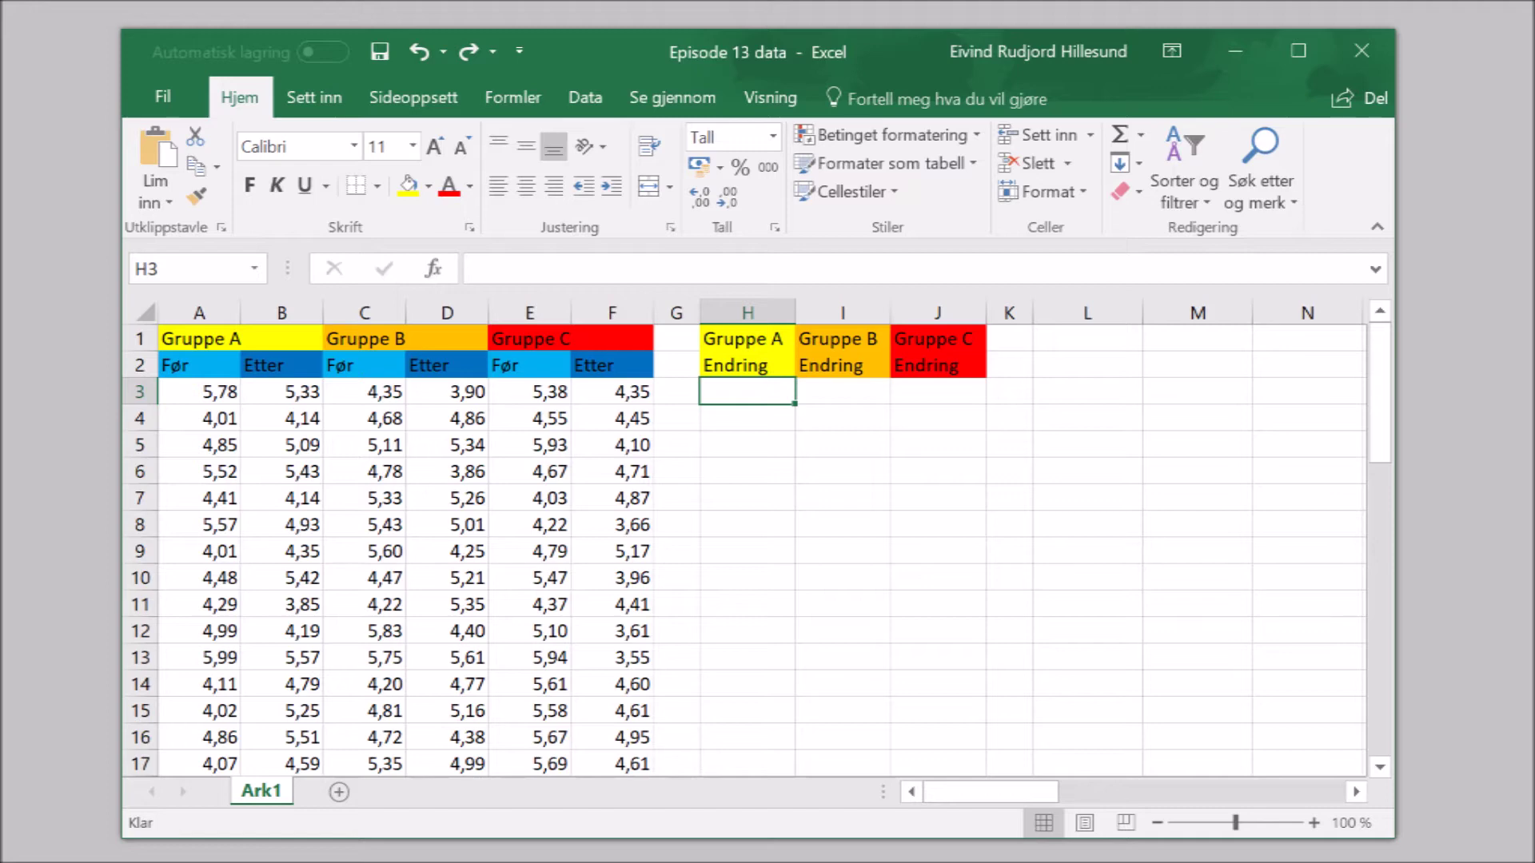
Step: Compute the after-minus-before changes for groups A, B and C using =B3-A3, =D3-C3 and =F3-E3, filled down columns H, I and J
{"action": "type", "text": "=B3-A3"}
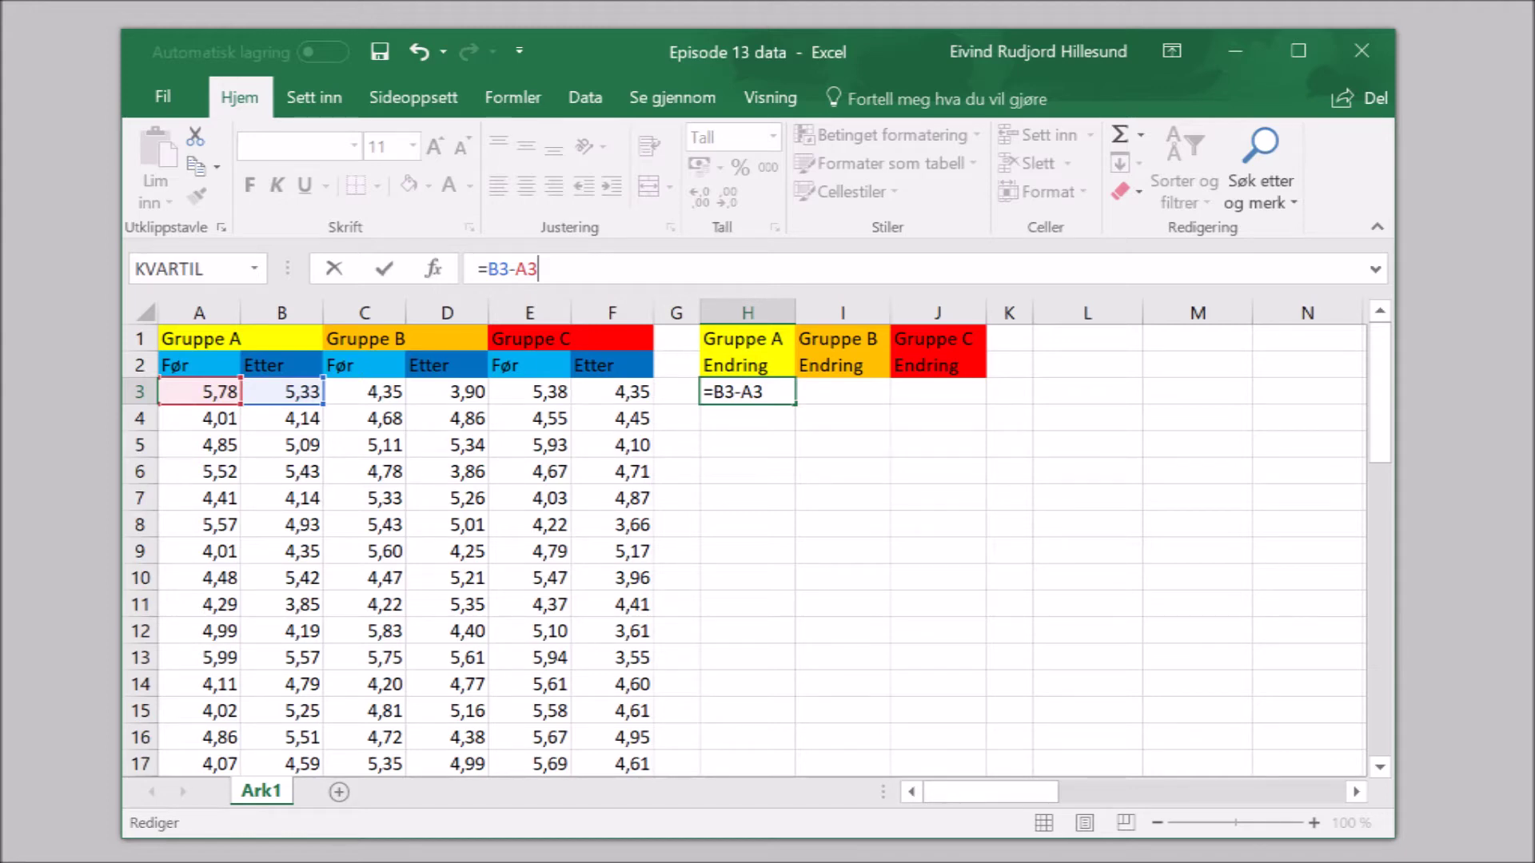
{"action": "key", "text": "Return"}
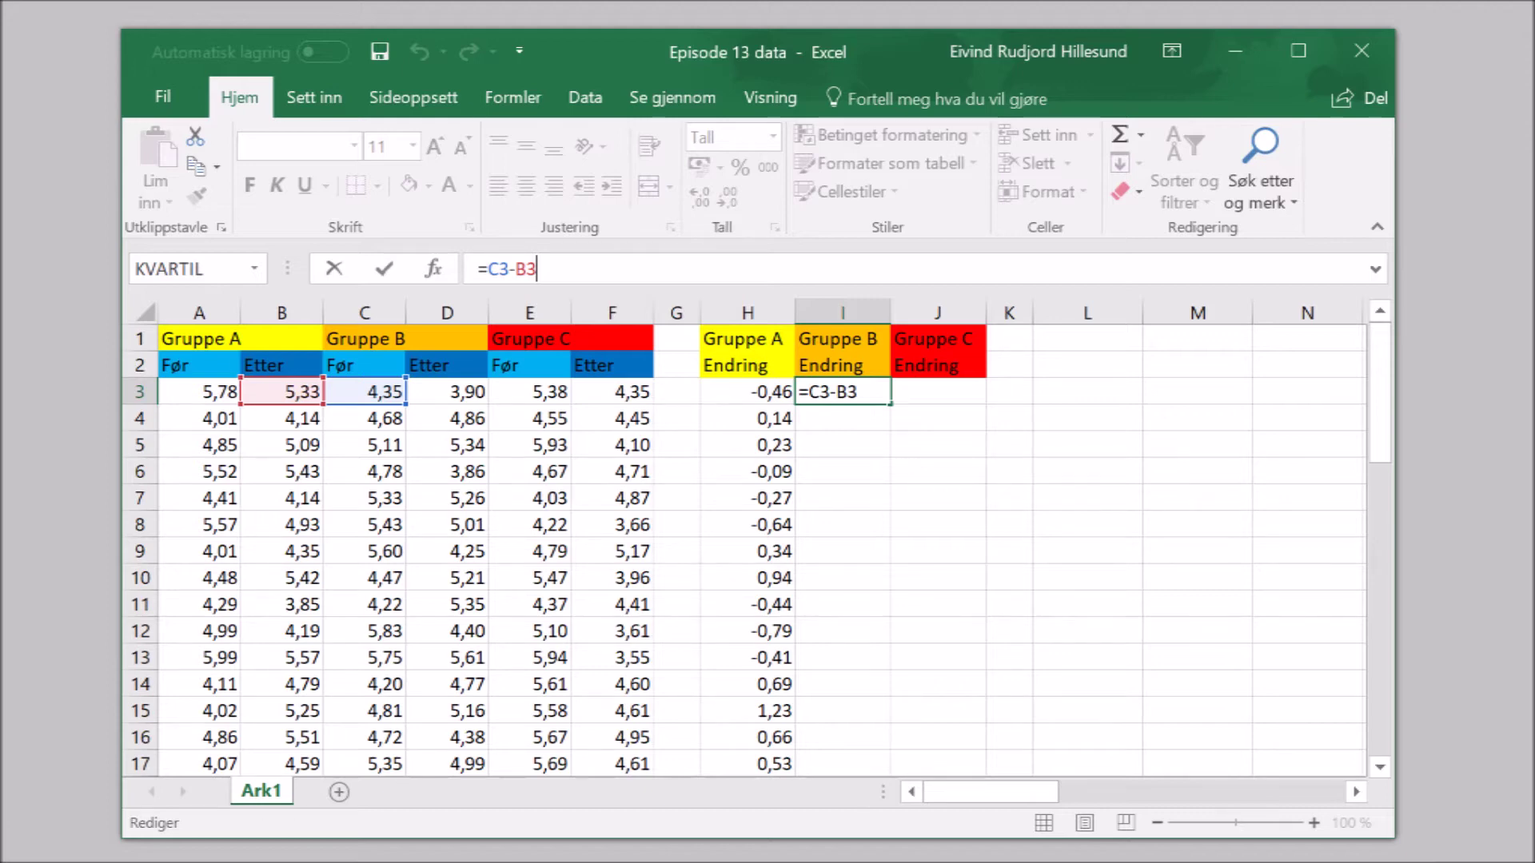
{"action": "key", "text": "BackSpace"}
{"action": "key", "text": "BackSpace"}
{"action": "key", "text": "BackSpace"}
{"action": "key", "text": "BackSpace"}
{"action": "key", "text": "BackSpace"}
{"action": "type", "text": "D3-C3"}
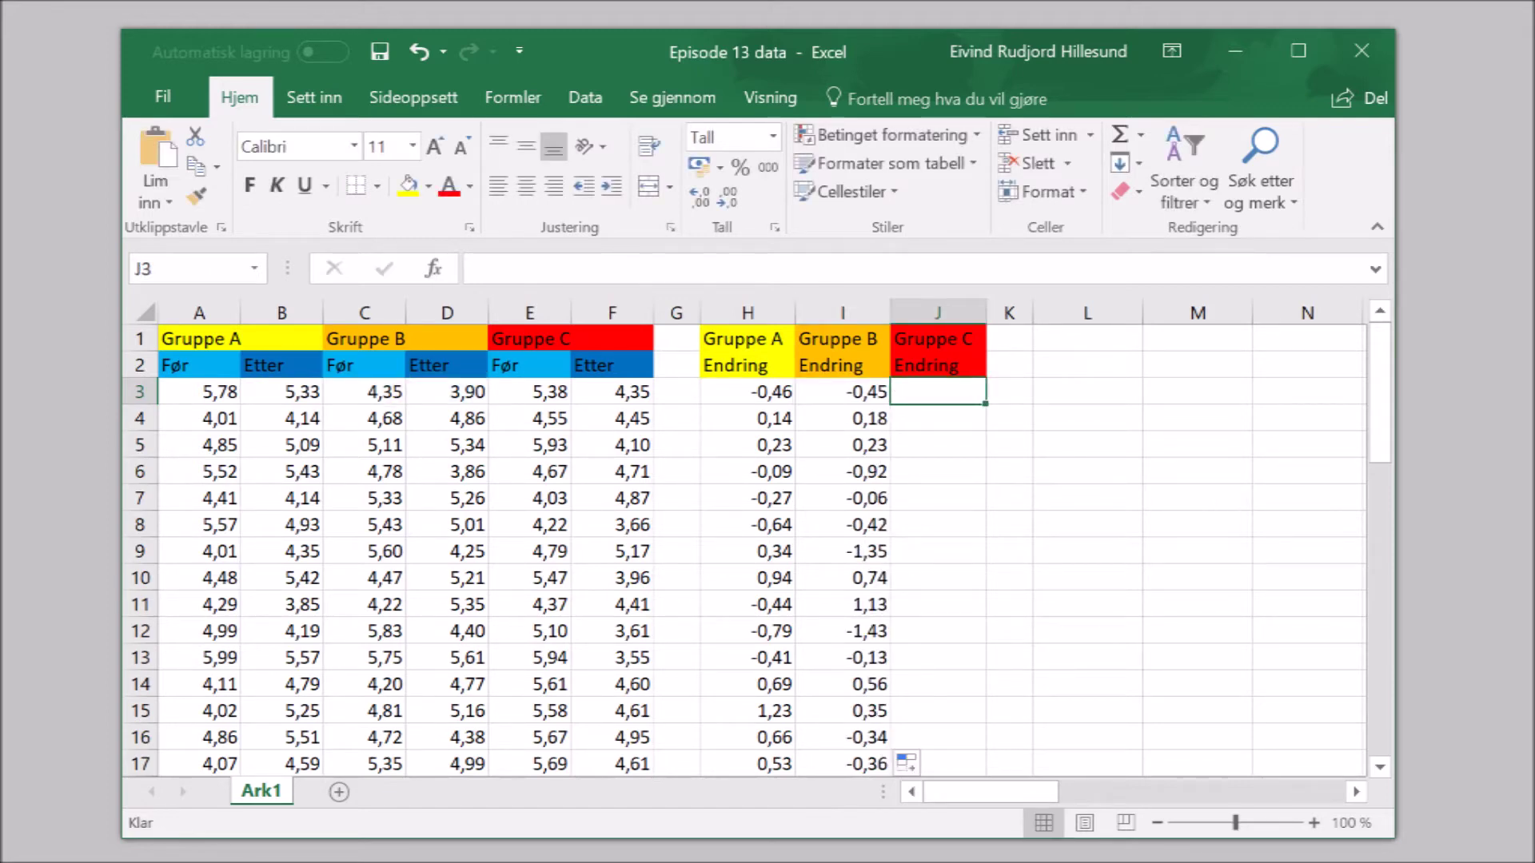
{"action": "type", "text": "=F3-E3"}
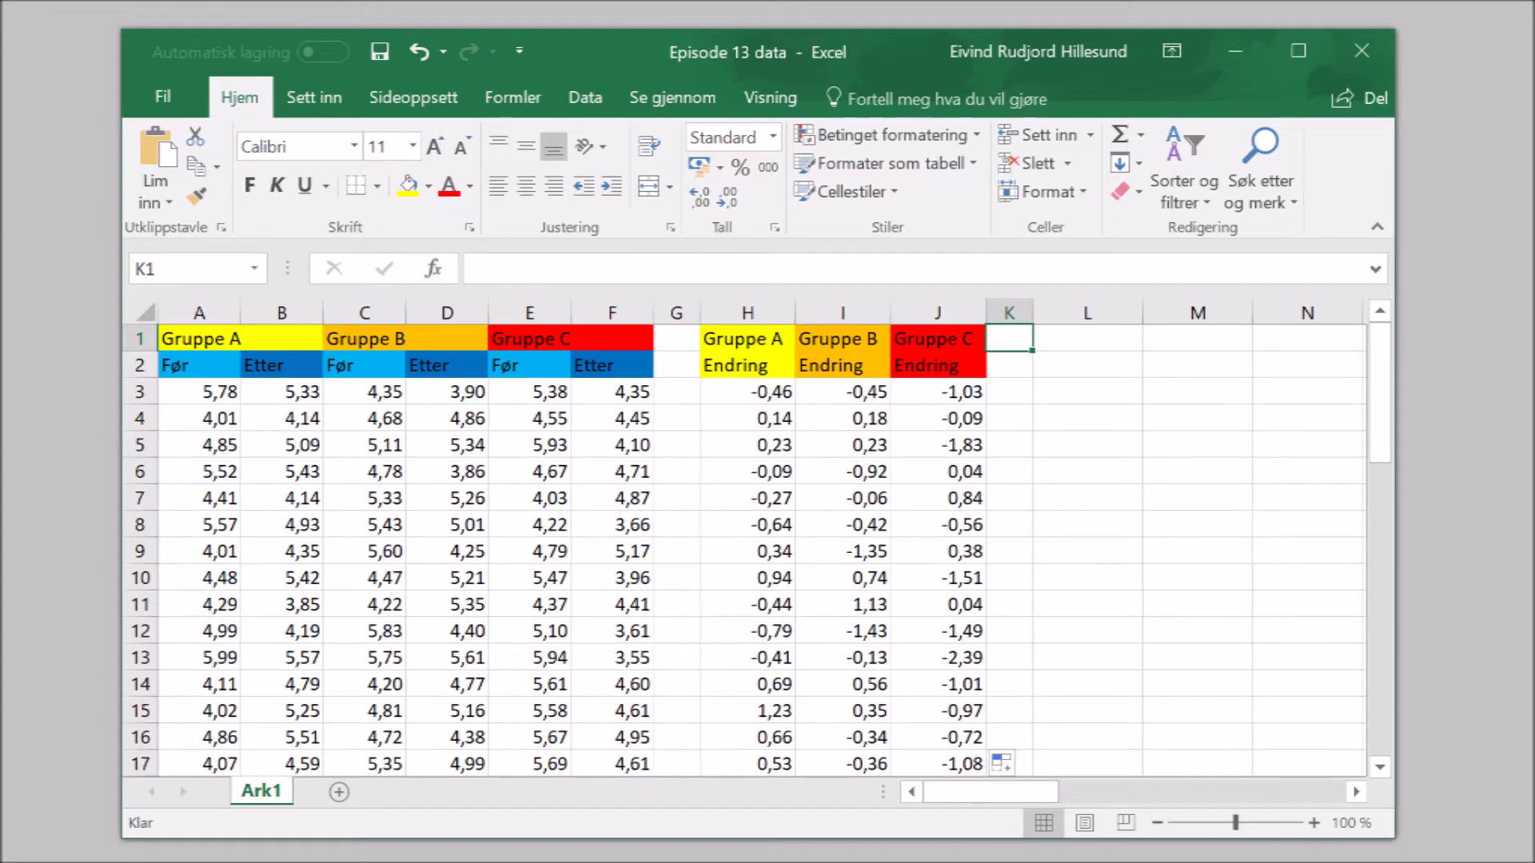
Step: Try to sort the calculated change values in columns H to J from smallest to largest
{"action": "left_click_drag", "start_coordinate": [748, 392], "coordinate": [938, 763]}
{"action": "left_click", "coordinate": [1184, 192]}
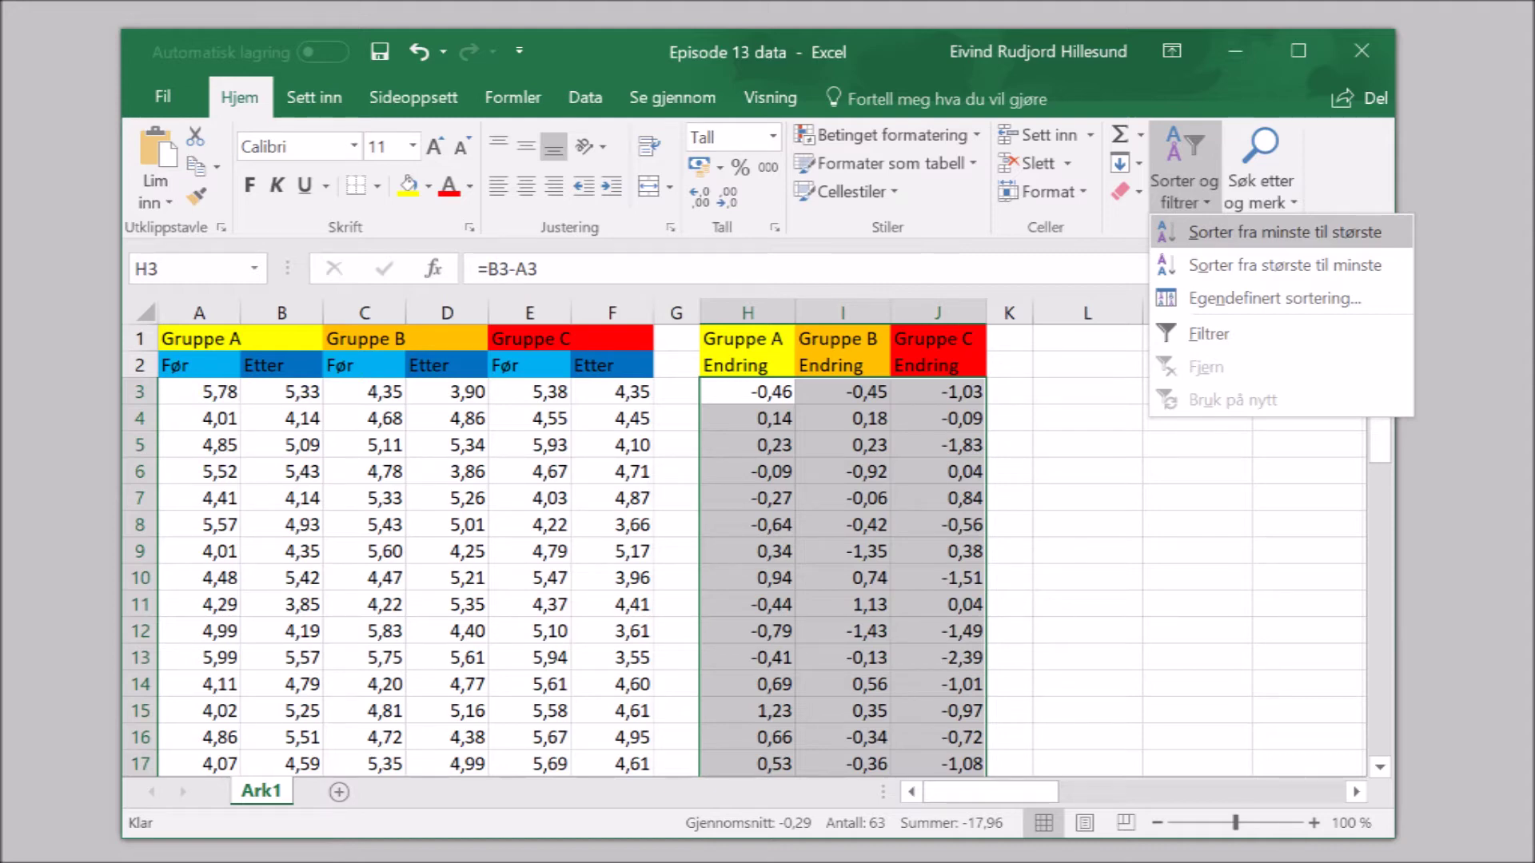
{"action": "left_click", "coordinate": [1284, 232]}
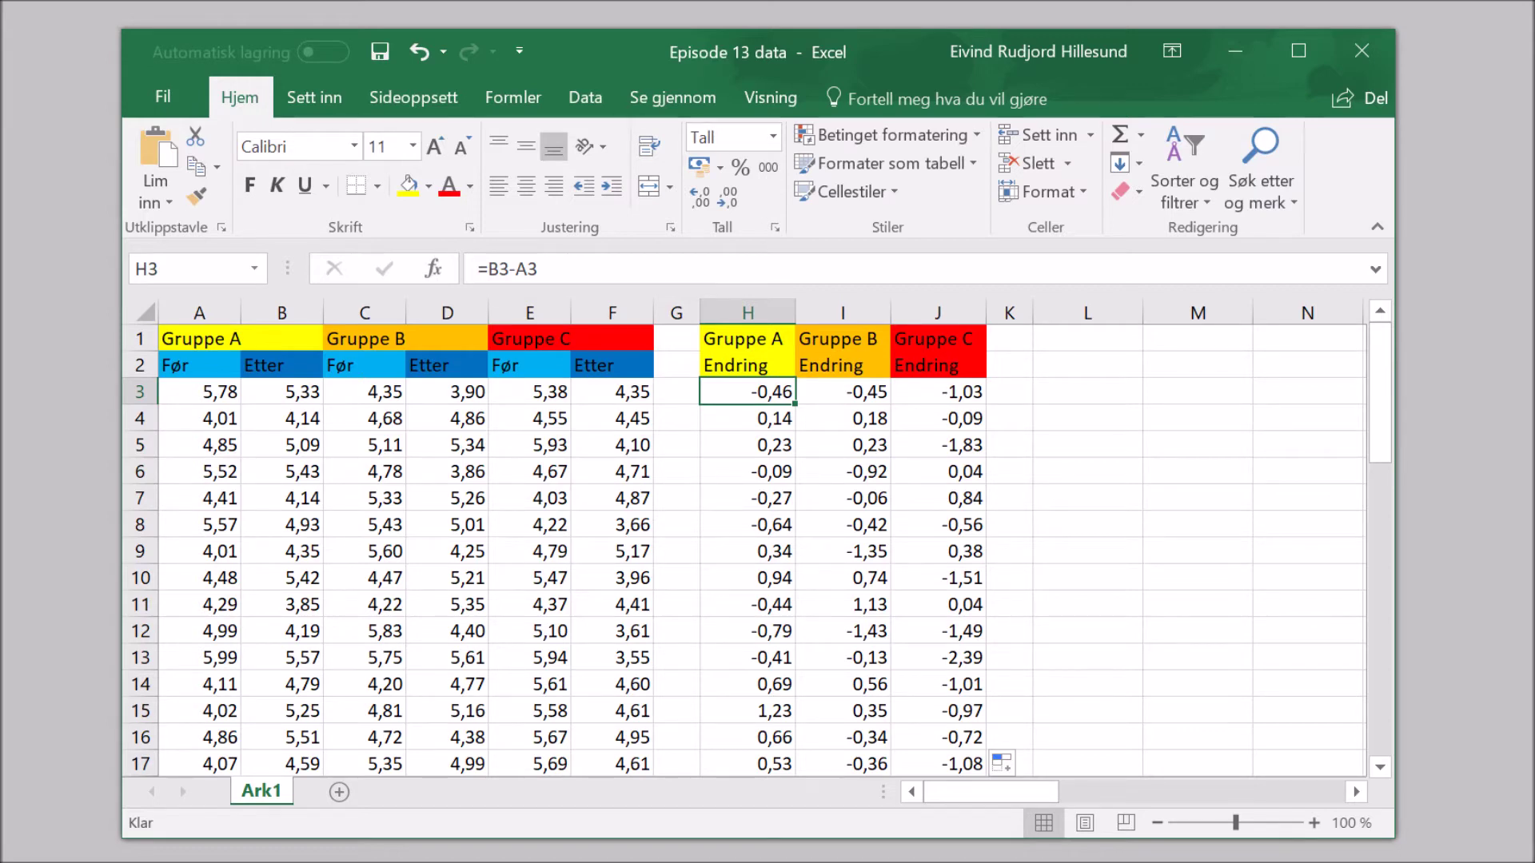
Step: Replace the change formulas from H3 through column J with their values by copying and pasting them in place as values only
{"action": "key", "text": "ctrl+shift+End"}
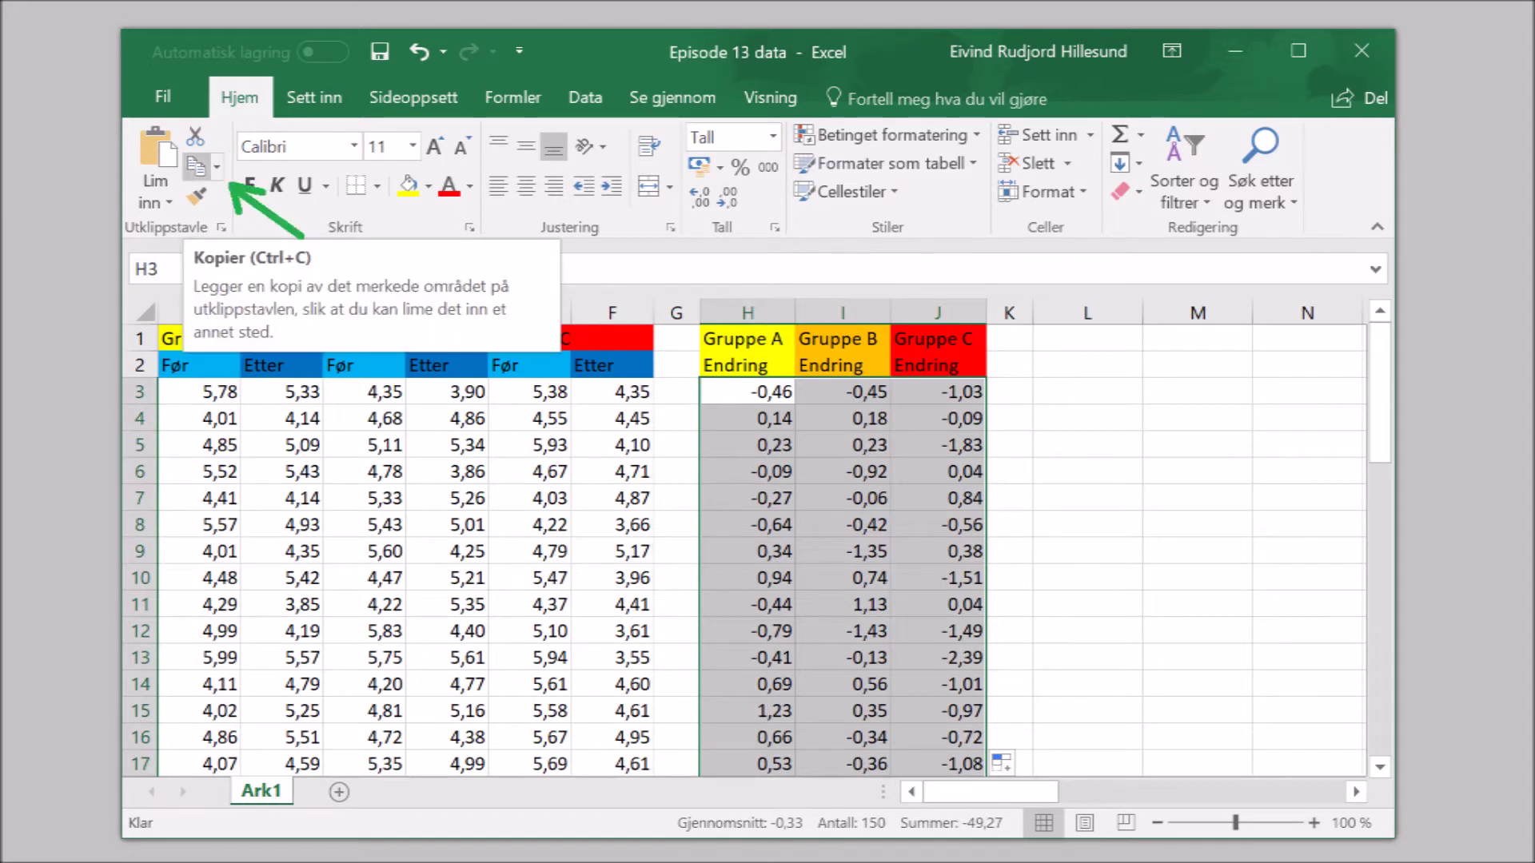
{"action": "left_click", "coordinate": [196, 167]}
{"action": "left_click", "coordinate": [152, 202]}
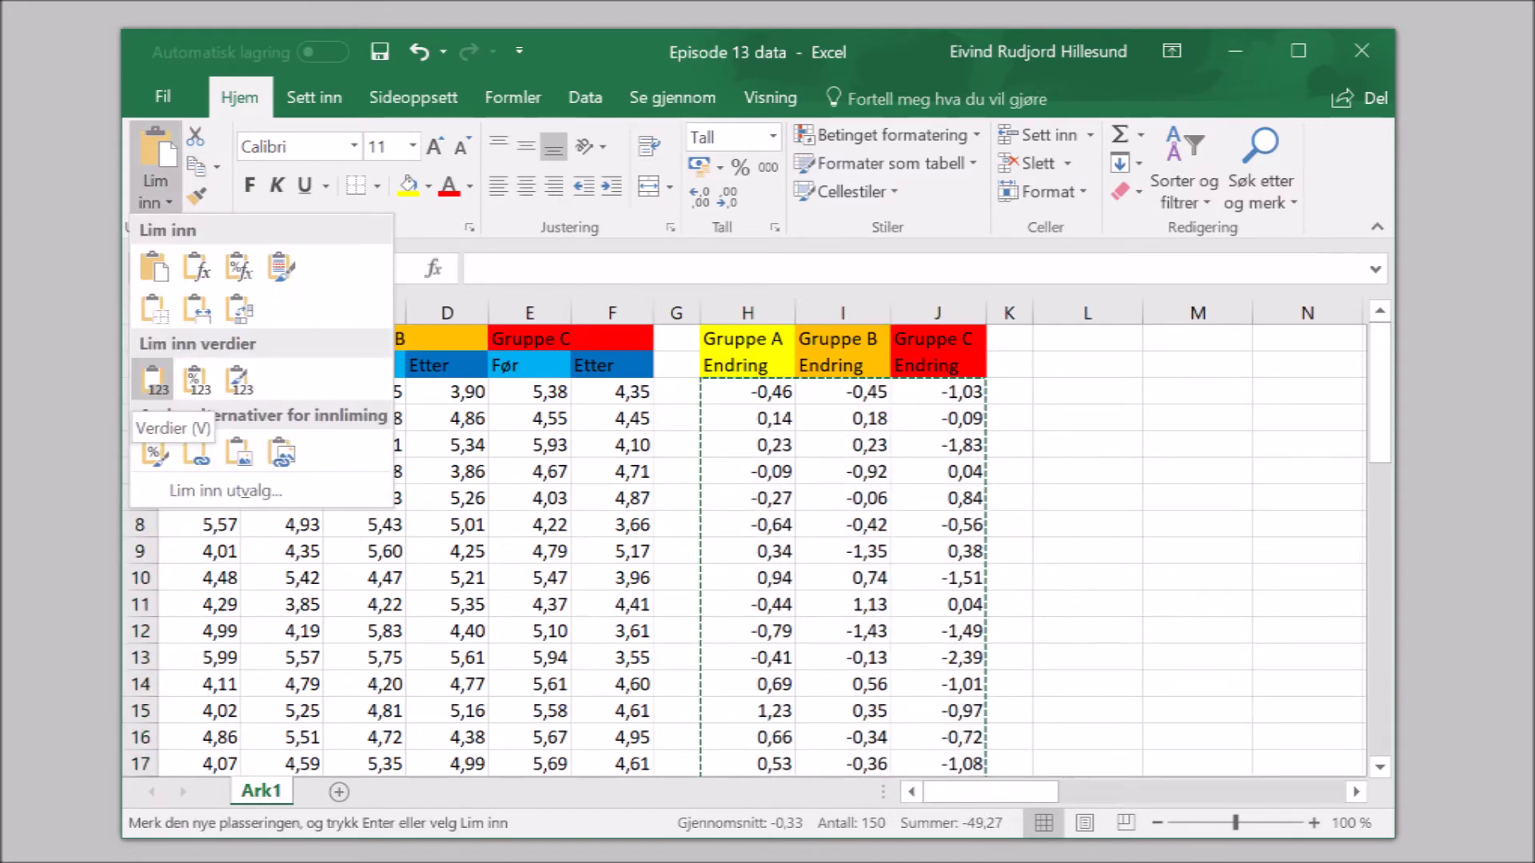
{"action": "left_click", "coordinate": [154, 379]}
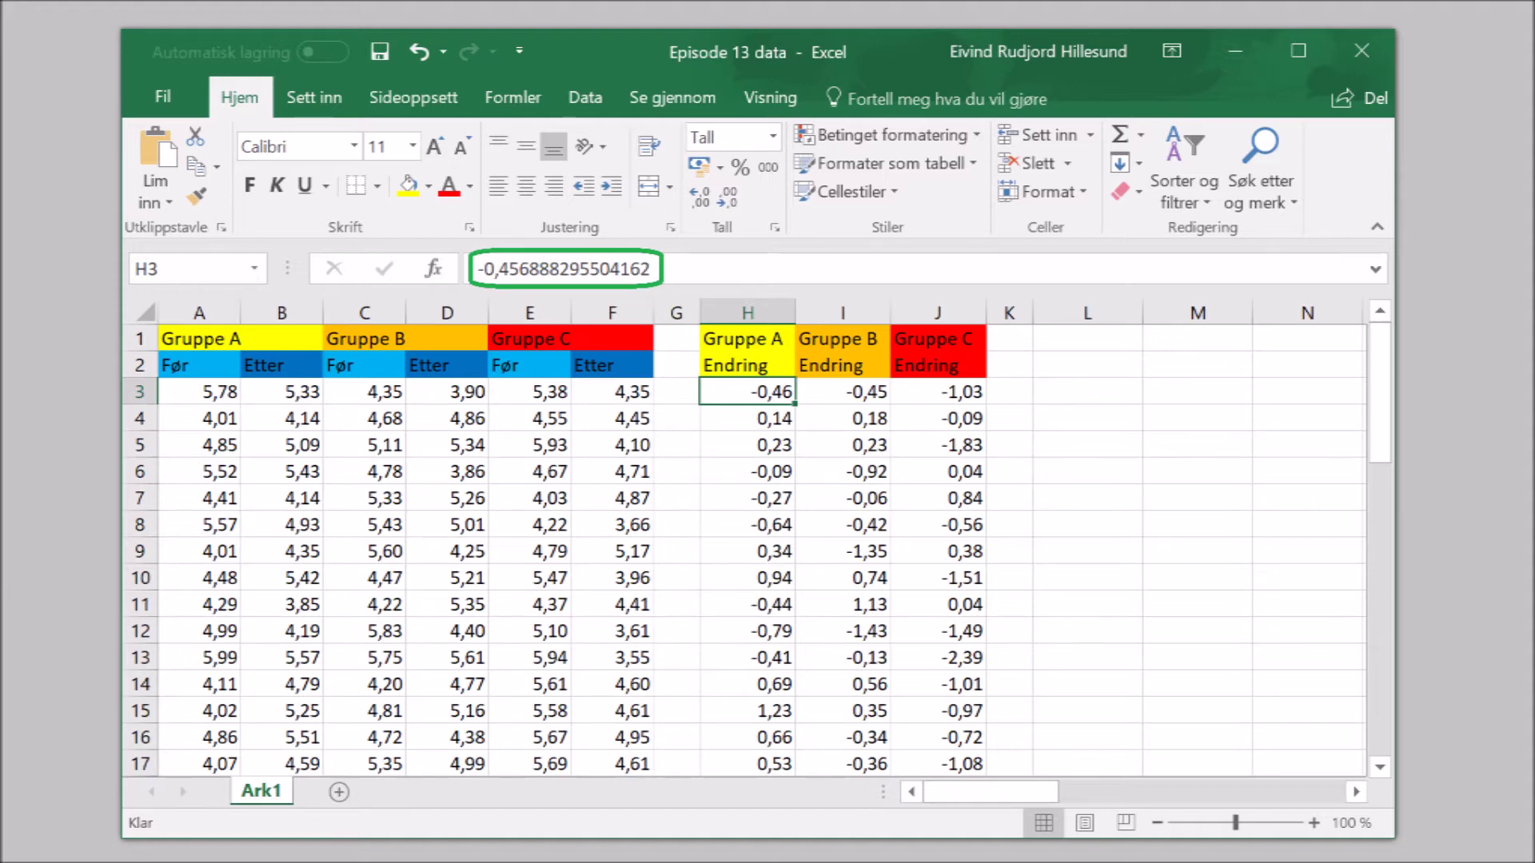
Step: Sort each of the three change columns separately from smallest to largest, continuing with only the selected range
{"action": "key", "text": "ctrl+shift+Down"}
{"action": "key", "text": "alt+h"}
{"action": "key", "text": "s"}
{"action": "key", "text": "s"}
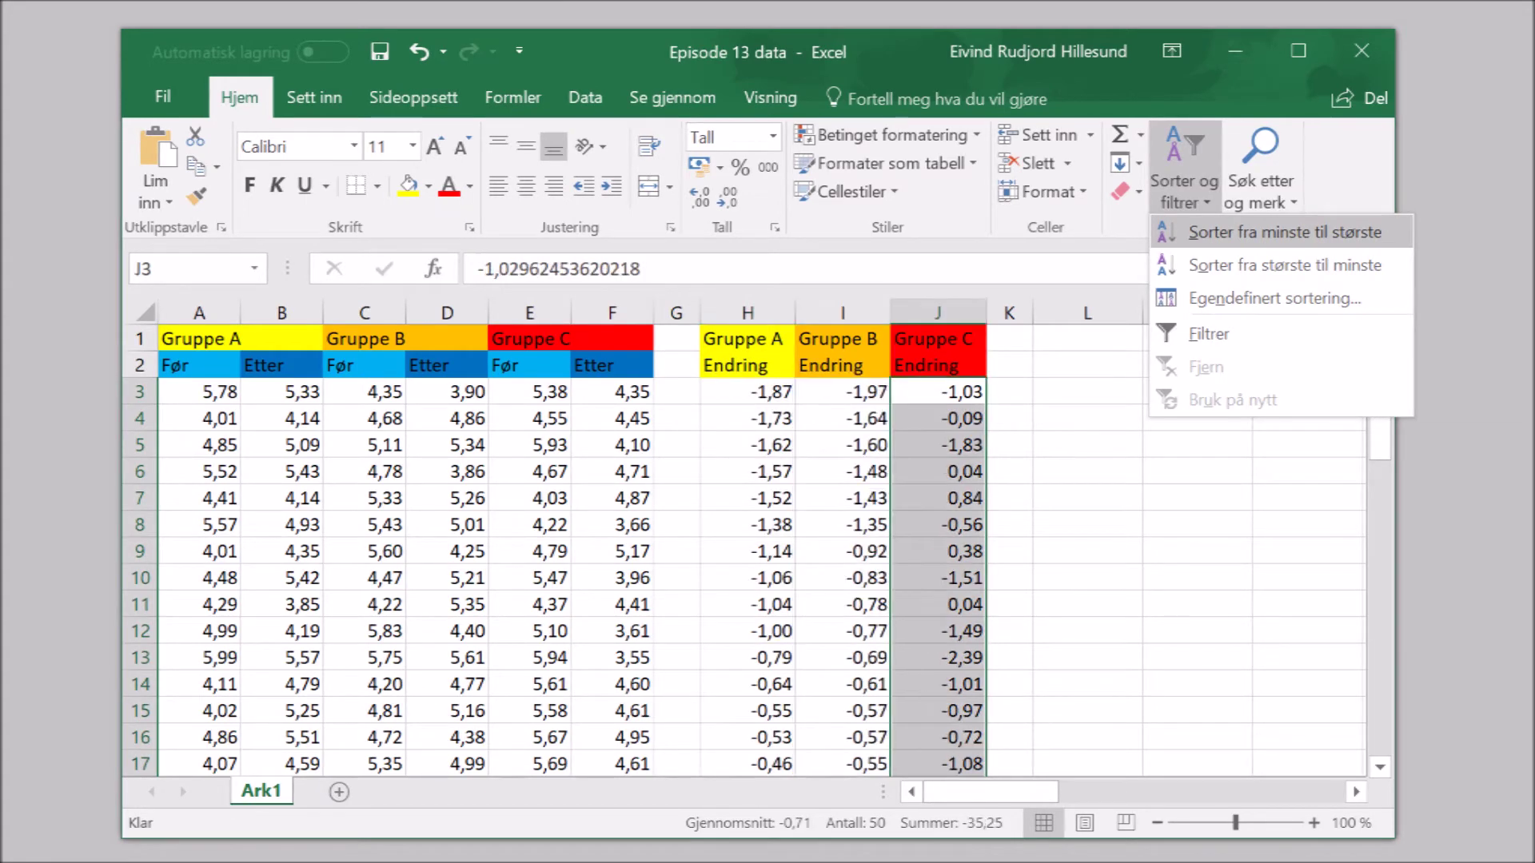
{"action": "key", "text": "Return"}
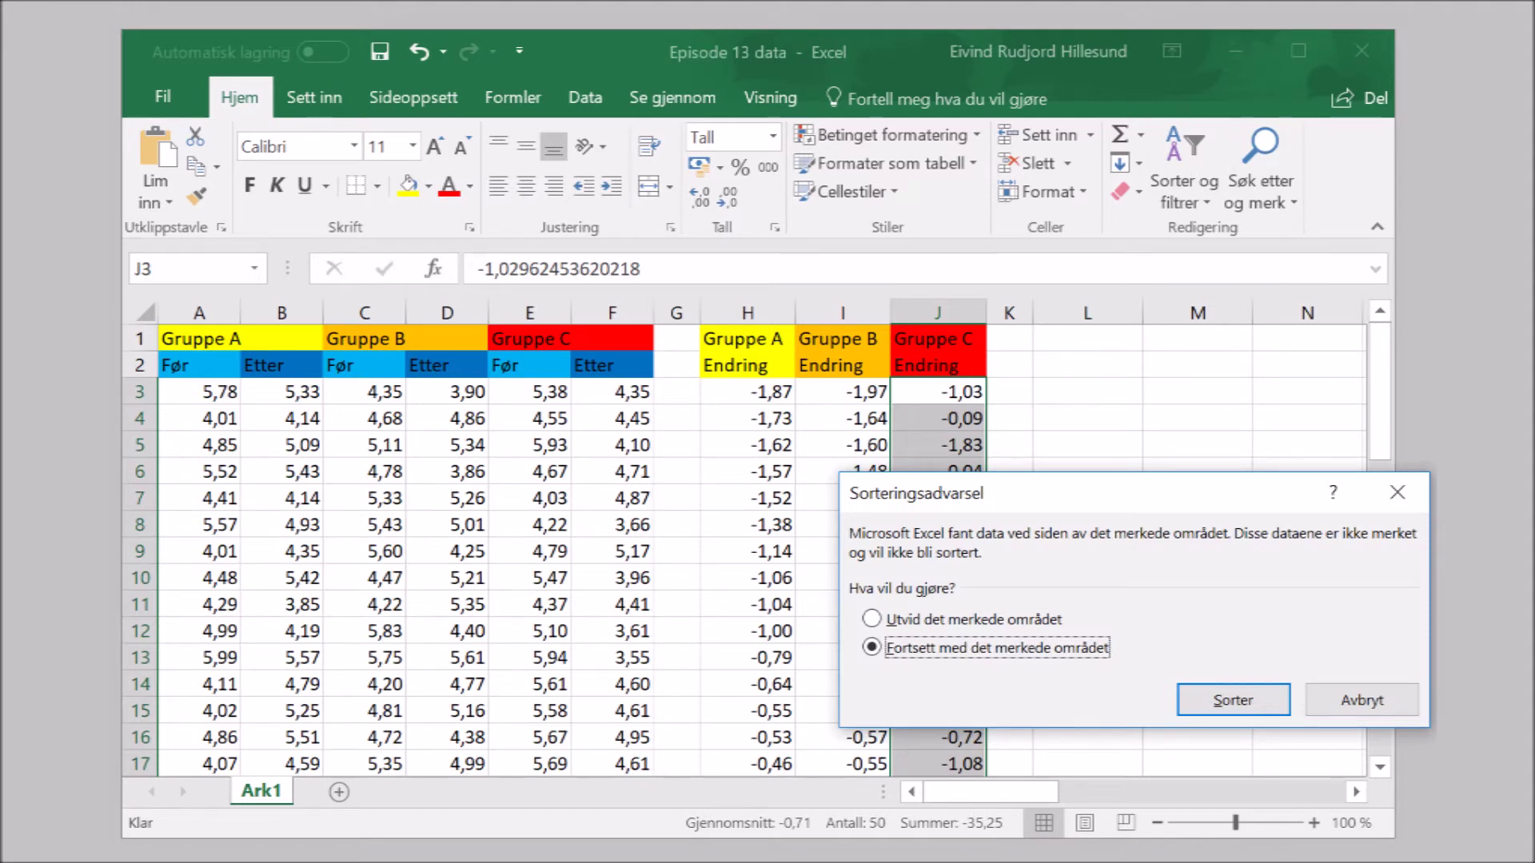
{"action": "key", "text": "Return"}
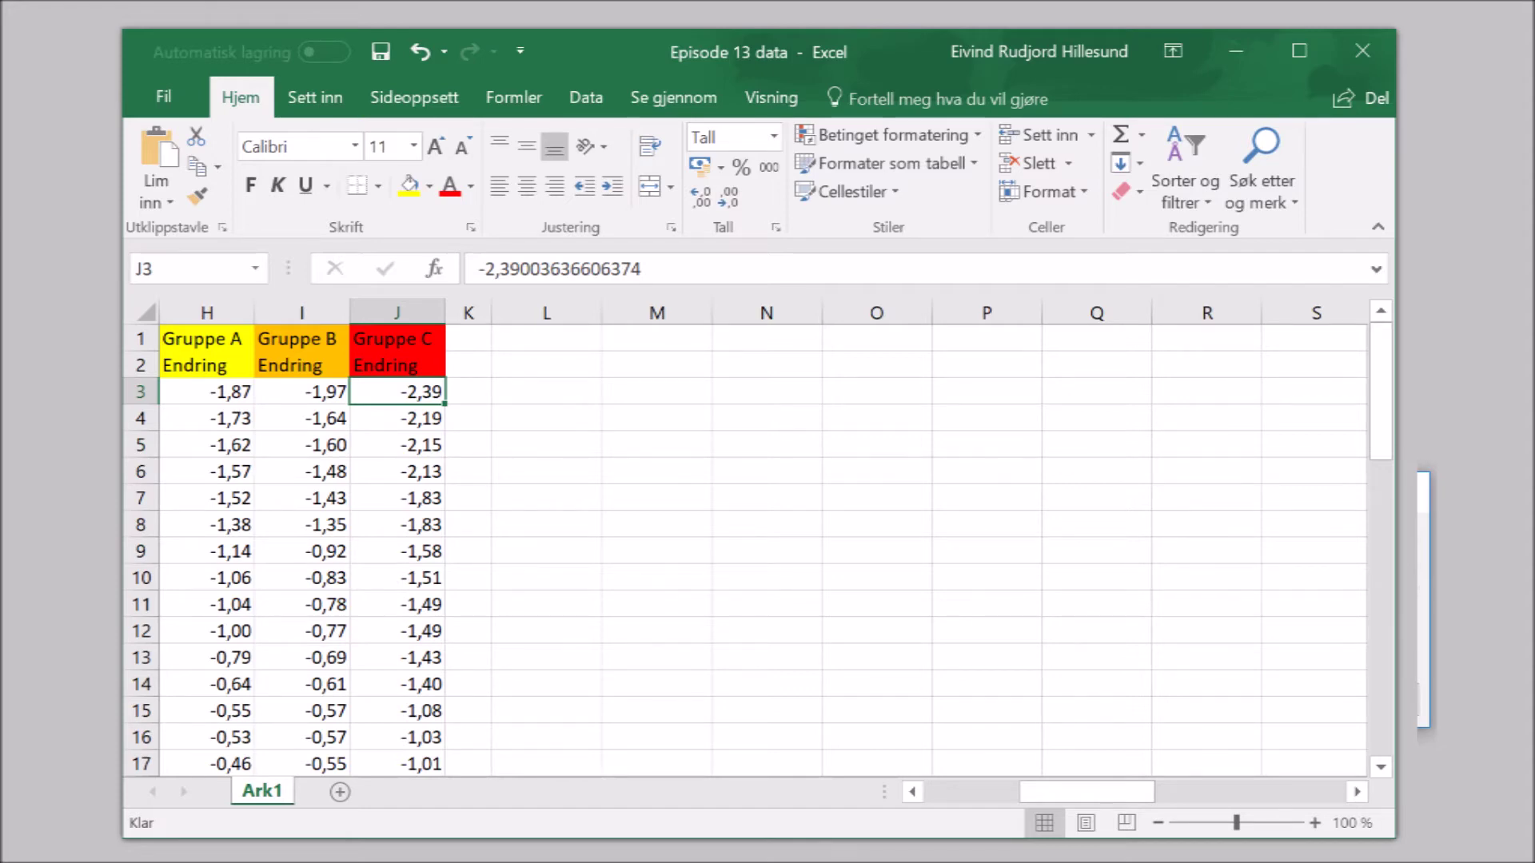
Step: Calculate the mean of each change column in row 53, starting with =GJENNOMSNITT(H3:H52) in H53
{"action": "key", "text": "alt+F1"}
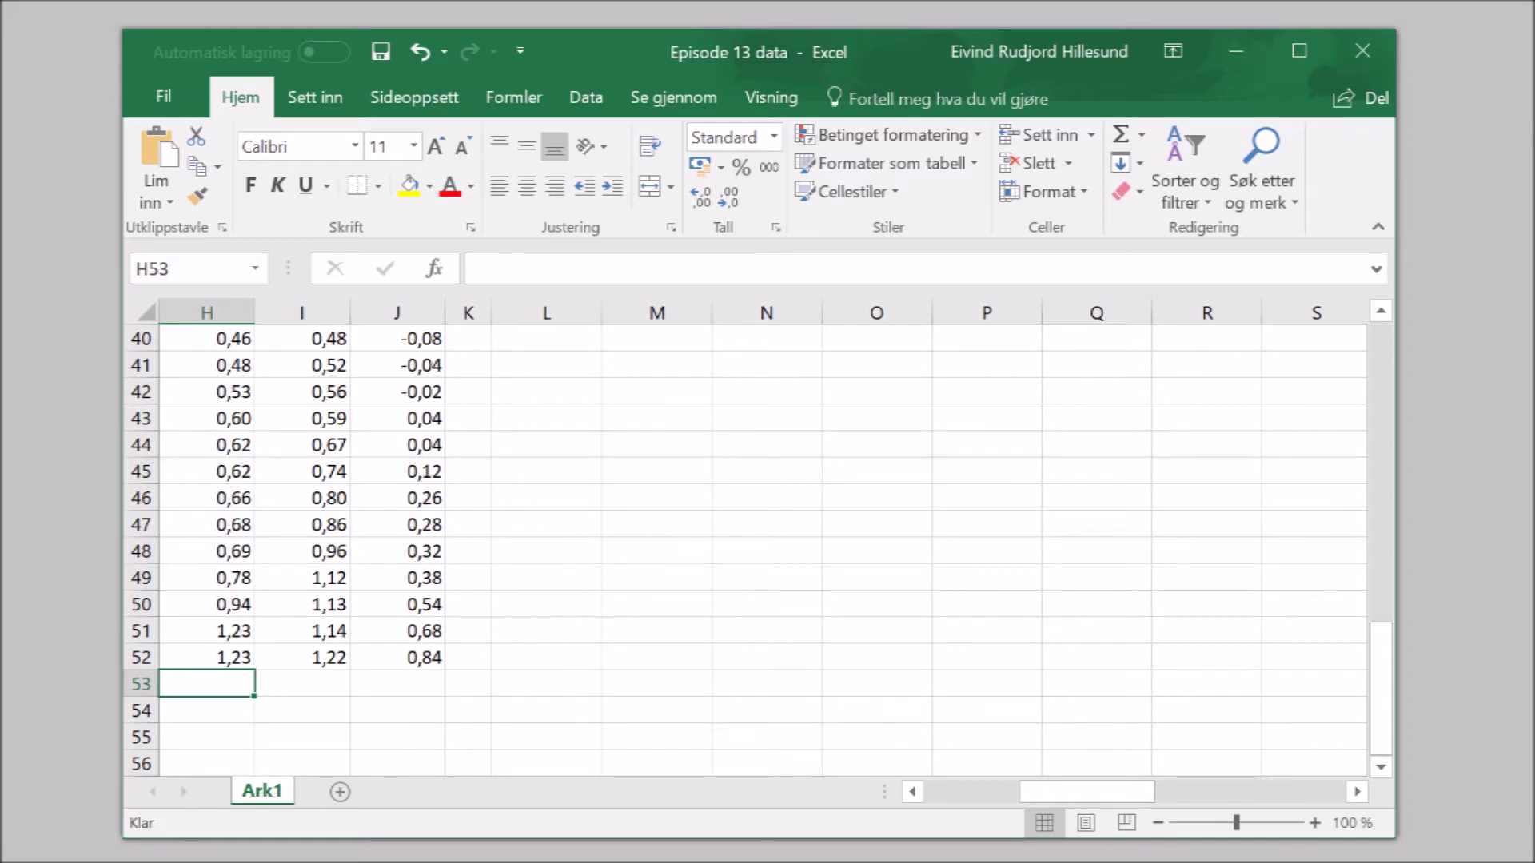
{"action": "left_click", "coordinate": [1141, 135]}
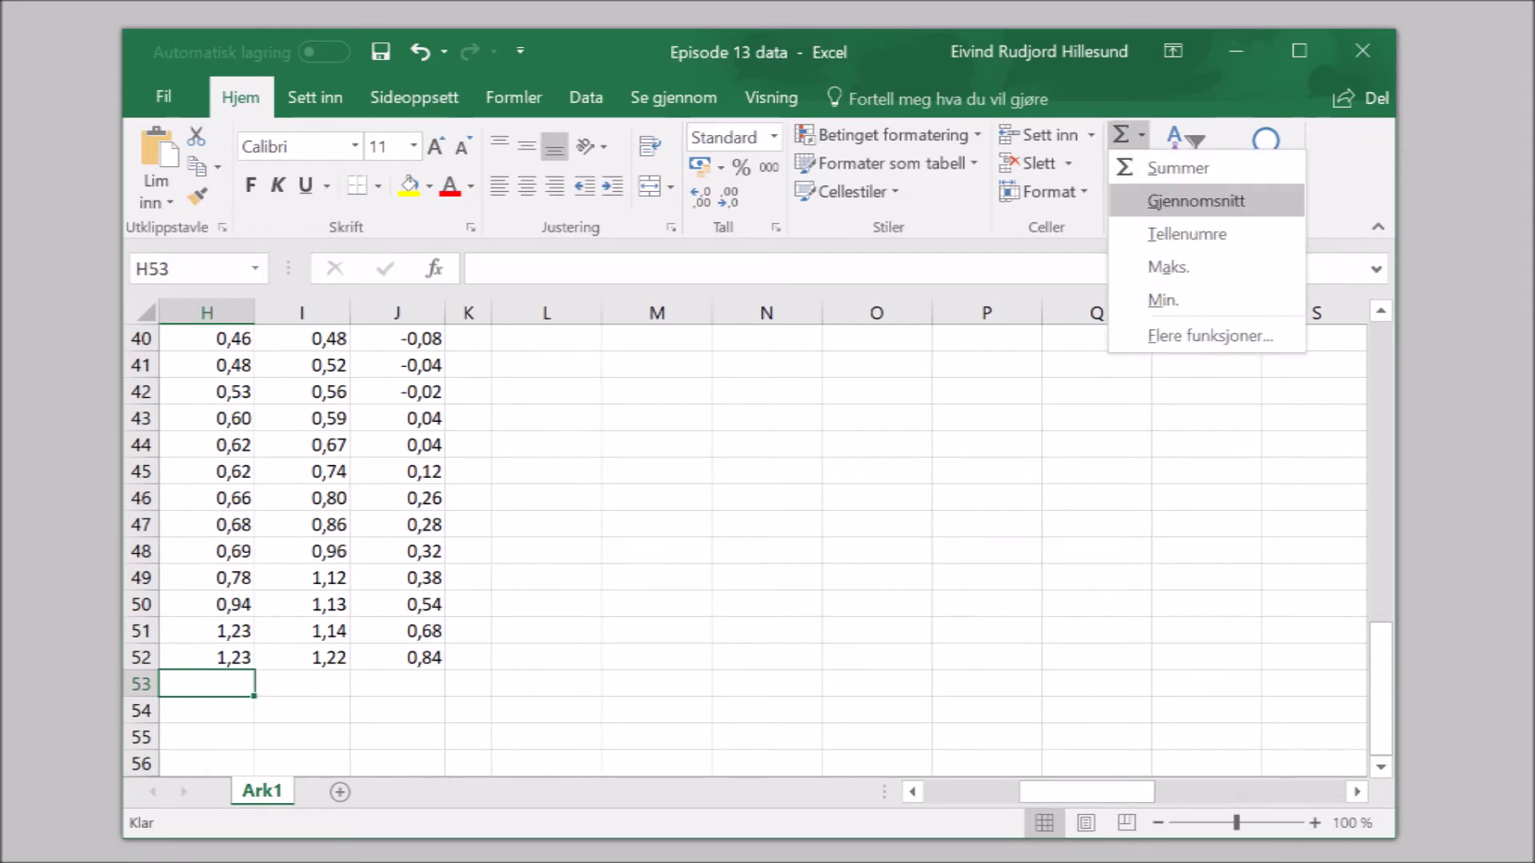
{"action": "left_click", "coordinate": [1195, 200]}
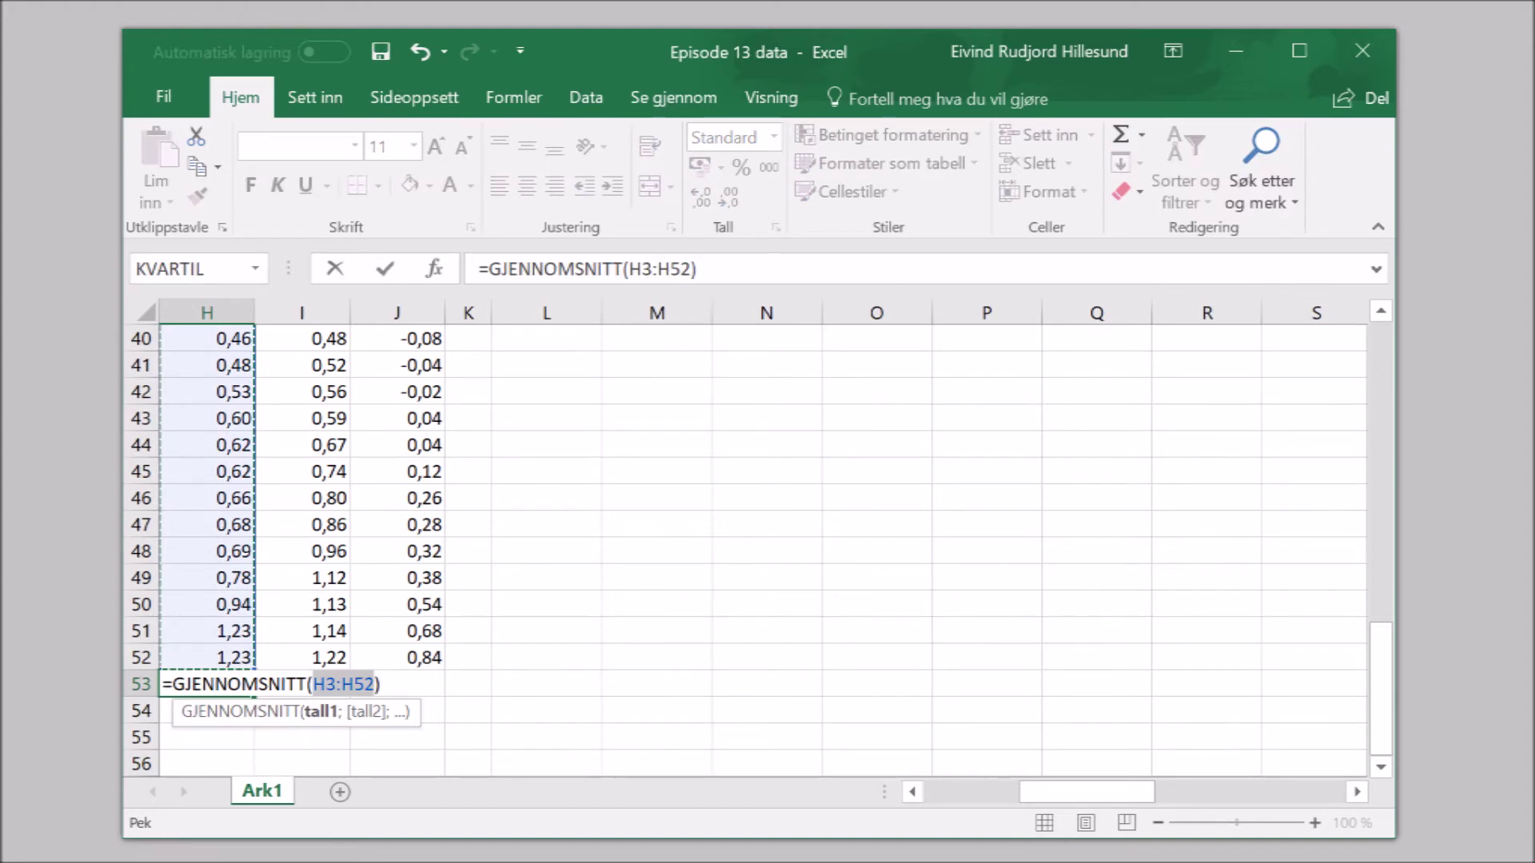
{"action": "key", "text": "ctrl+Return"}
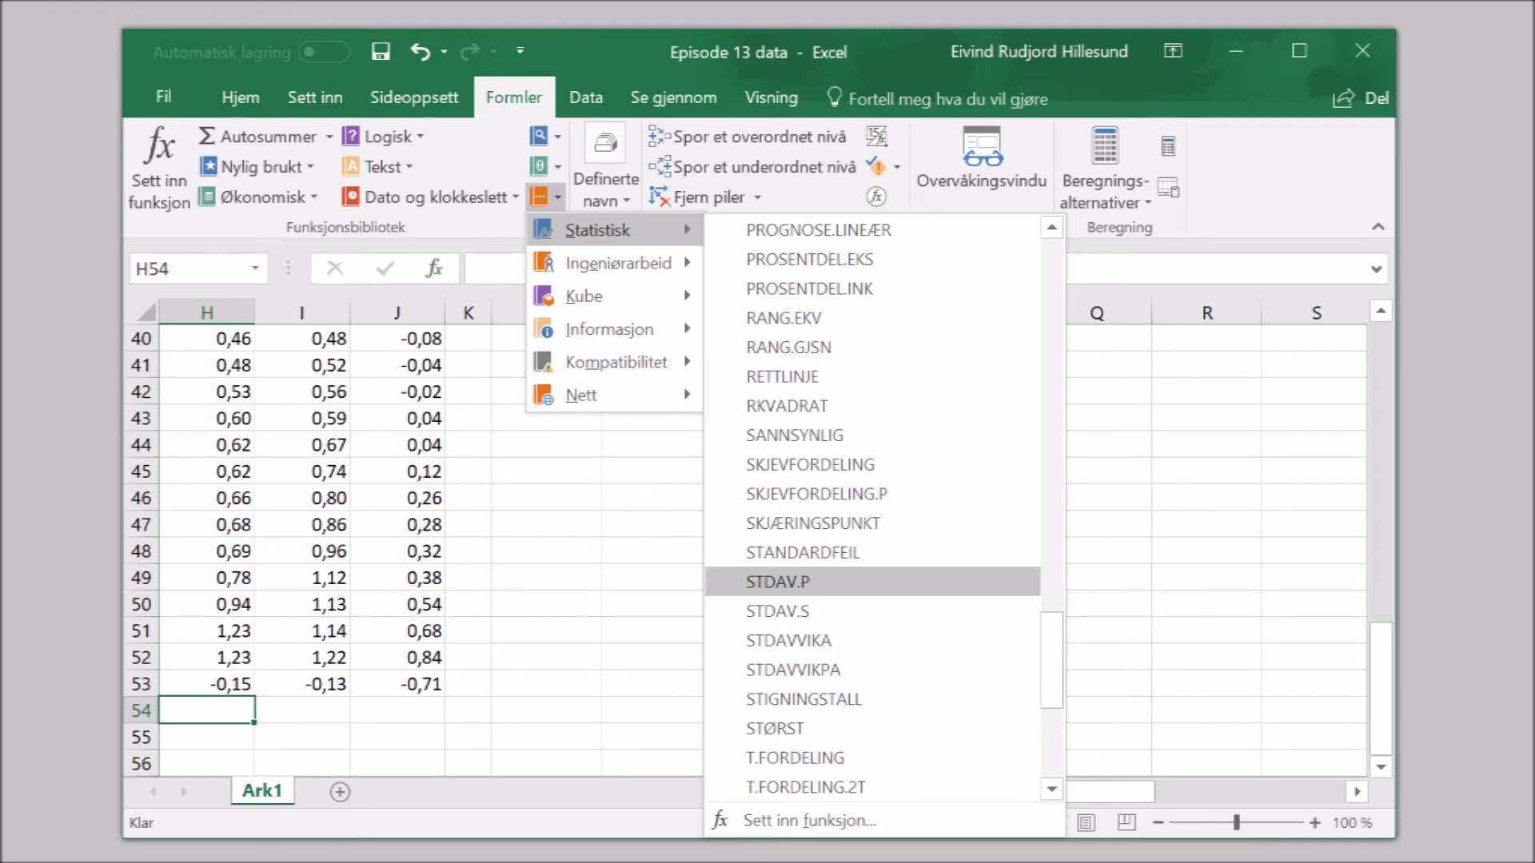
Step: Calculate the standard deviation of each change column in row 54 with STDAV.P, using the range H3:H52 for group A
{"action": "key", "text": "Return"}
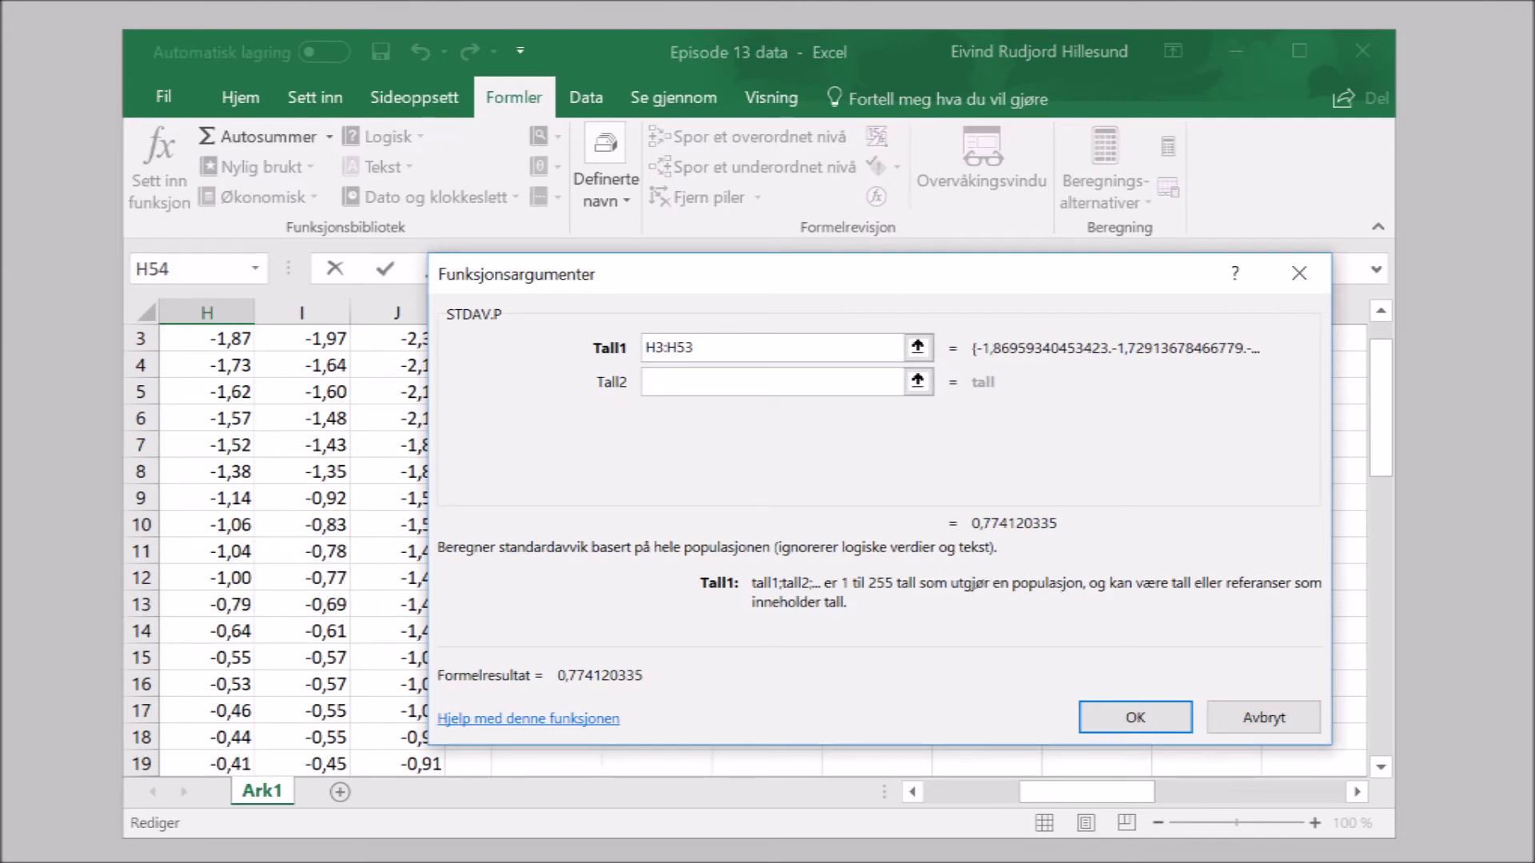
{"action": "key", "text": "BackSpace"}
{"action": "type", "text": "2"}
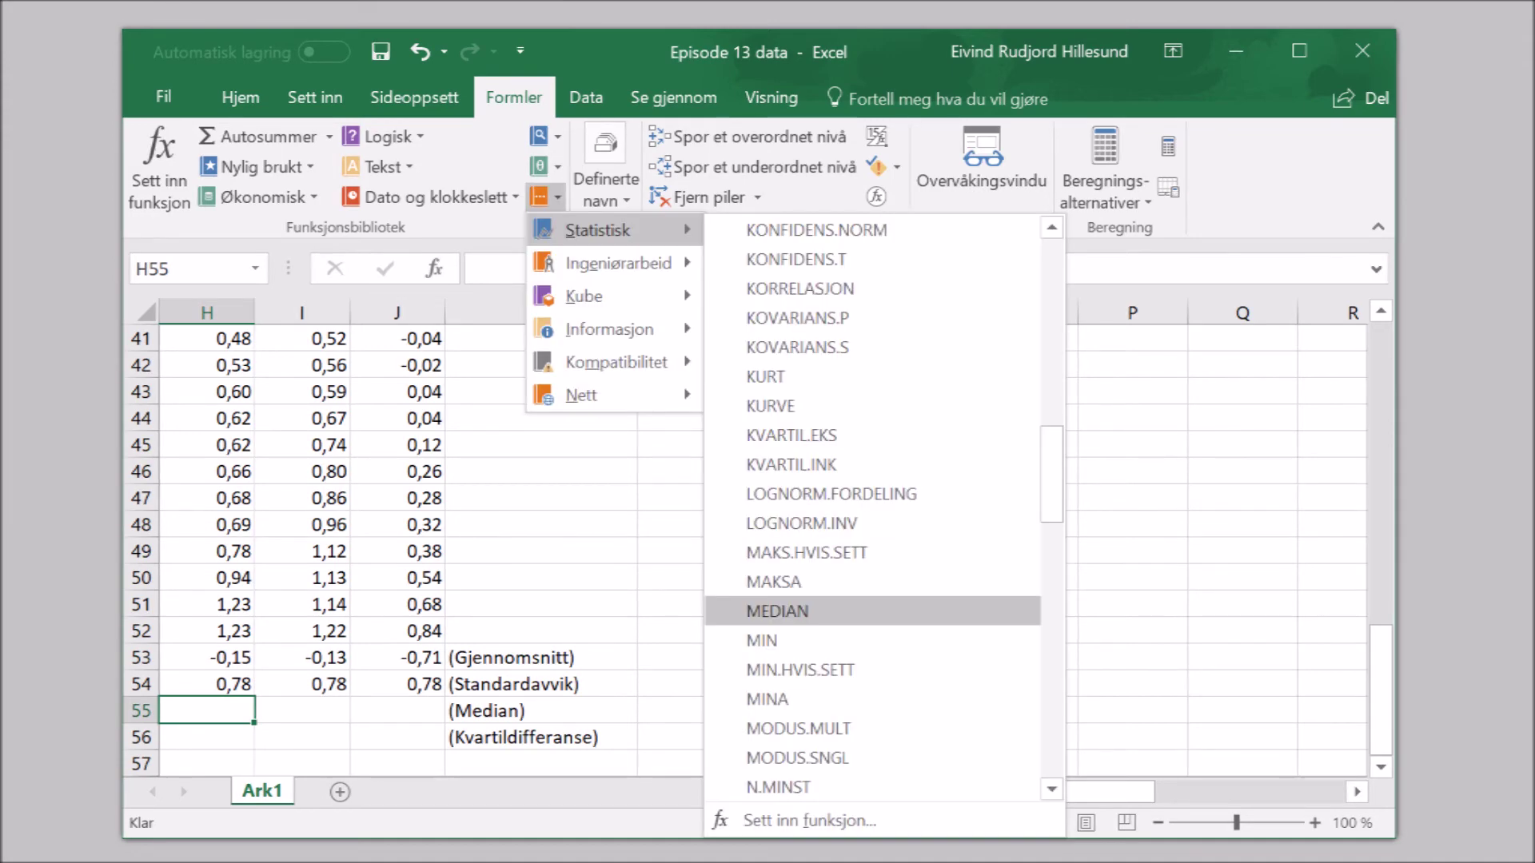
Step: Calculate each change column's median in row 55 and quartile difference in row 56, using =KVARTIL(H3:H52;3)-KVARTIL(H3:H52;1) for group A
{"action": "key", "text": "Return"}
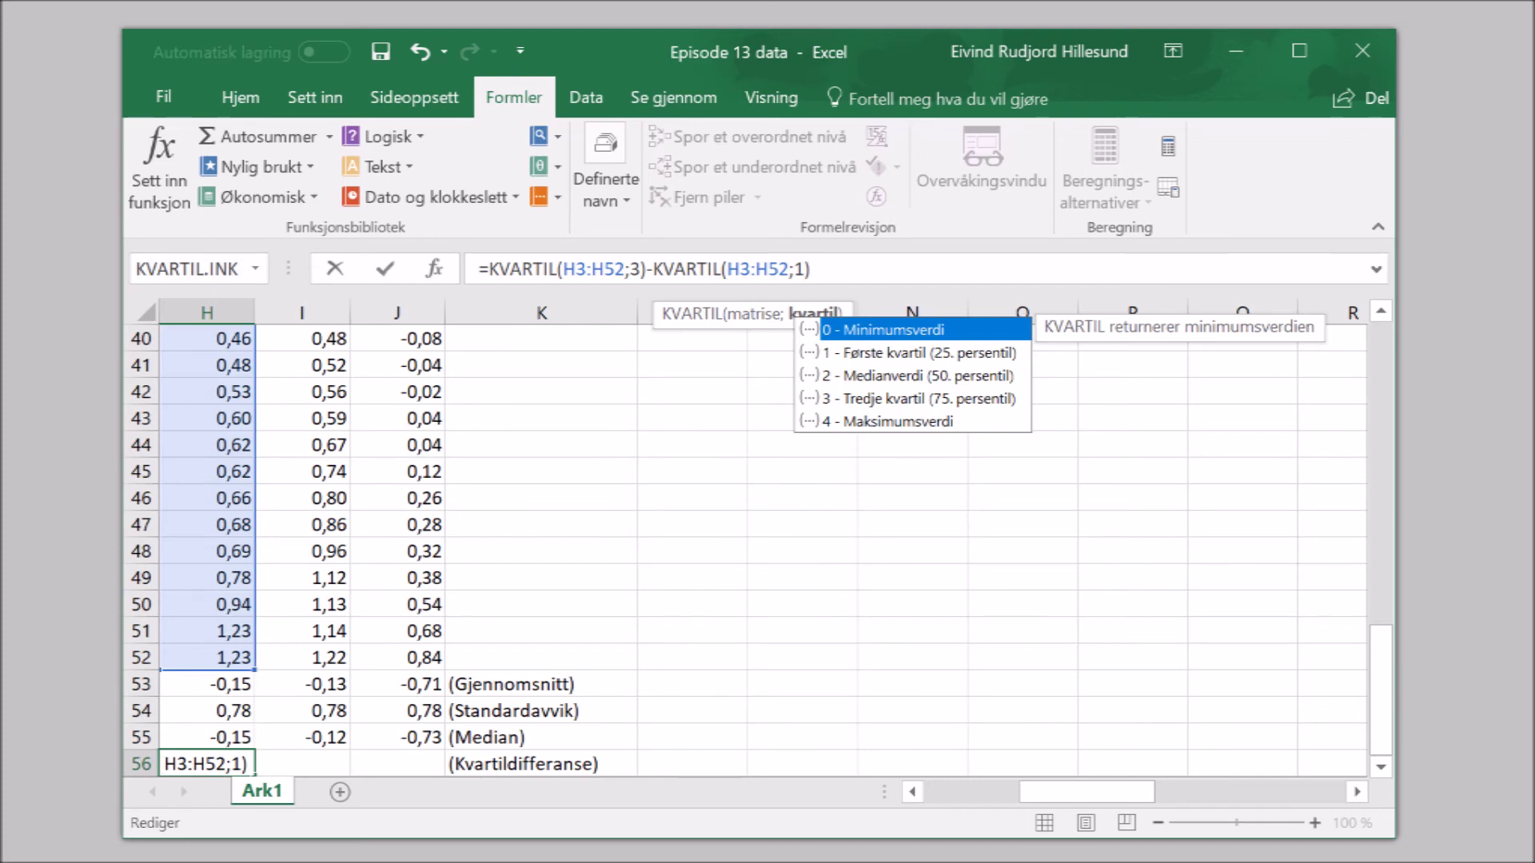
{"action": "key", "text": "ctrl+Return"}
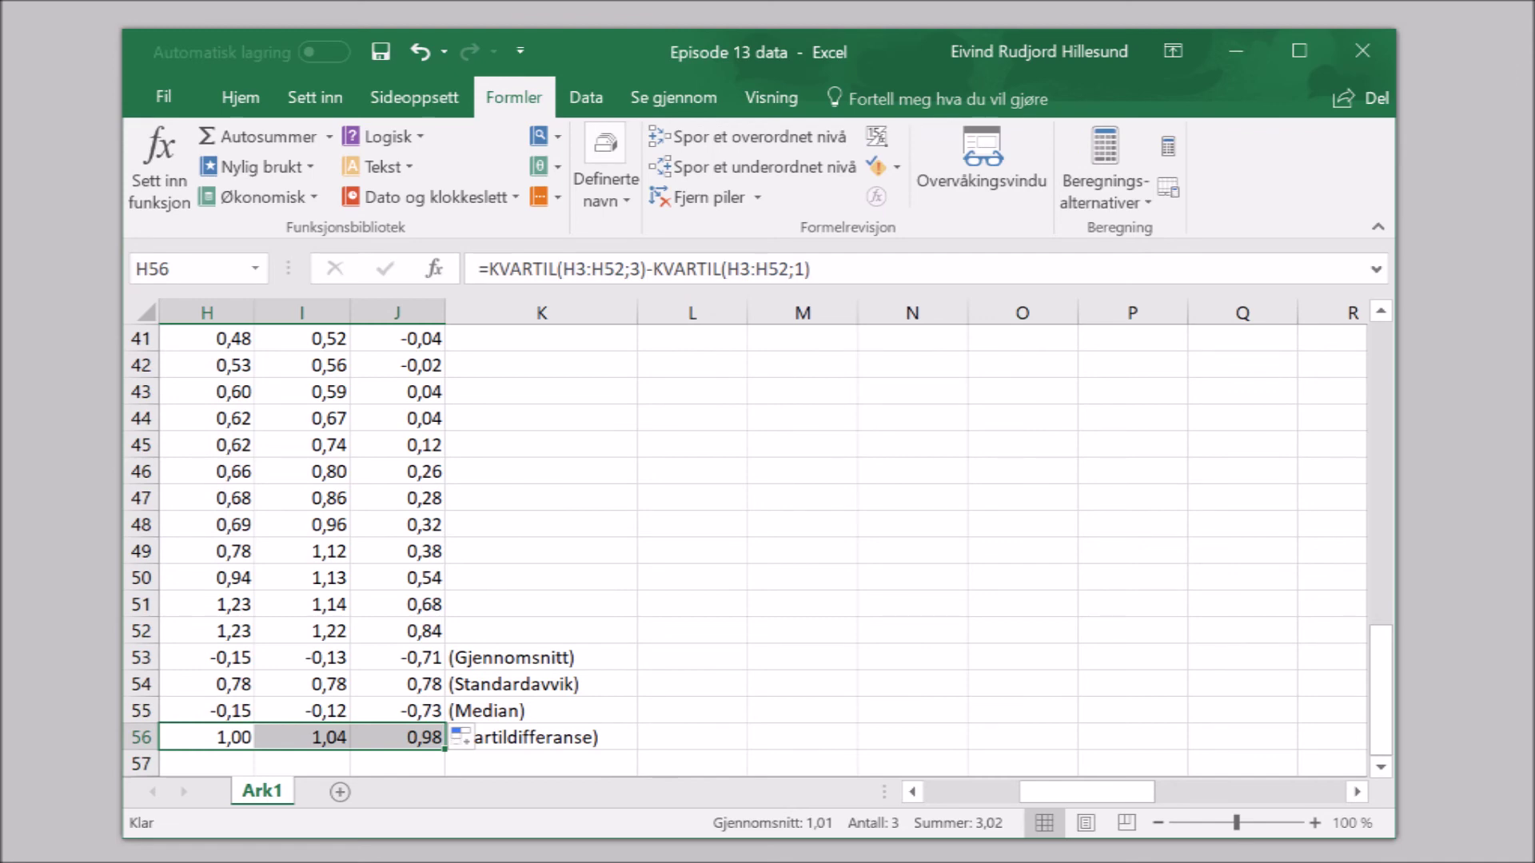
{"action": "left_click", "coordinate": [206, 763]}
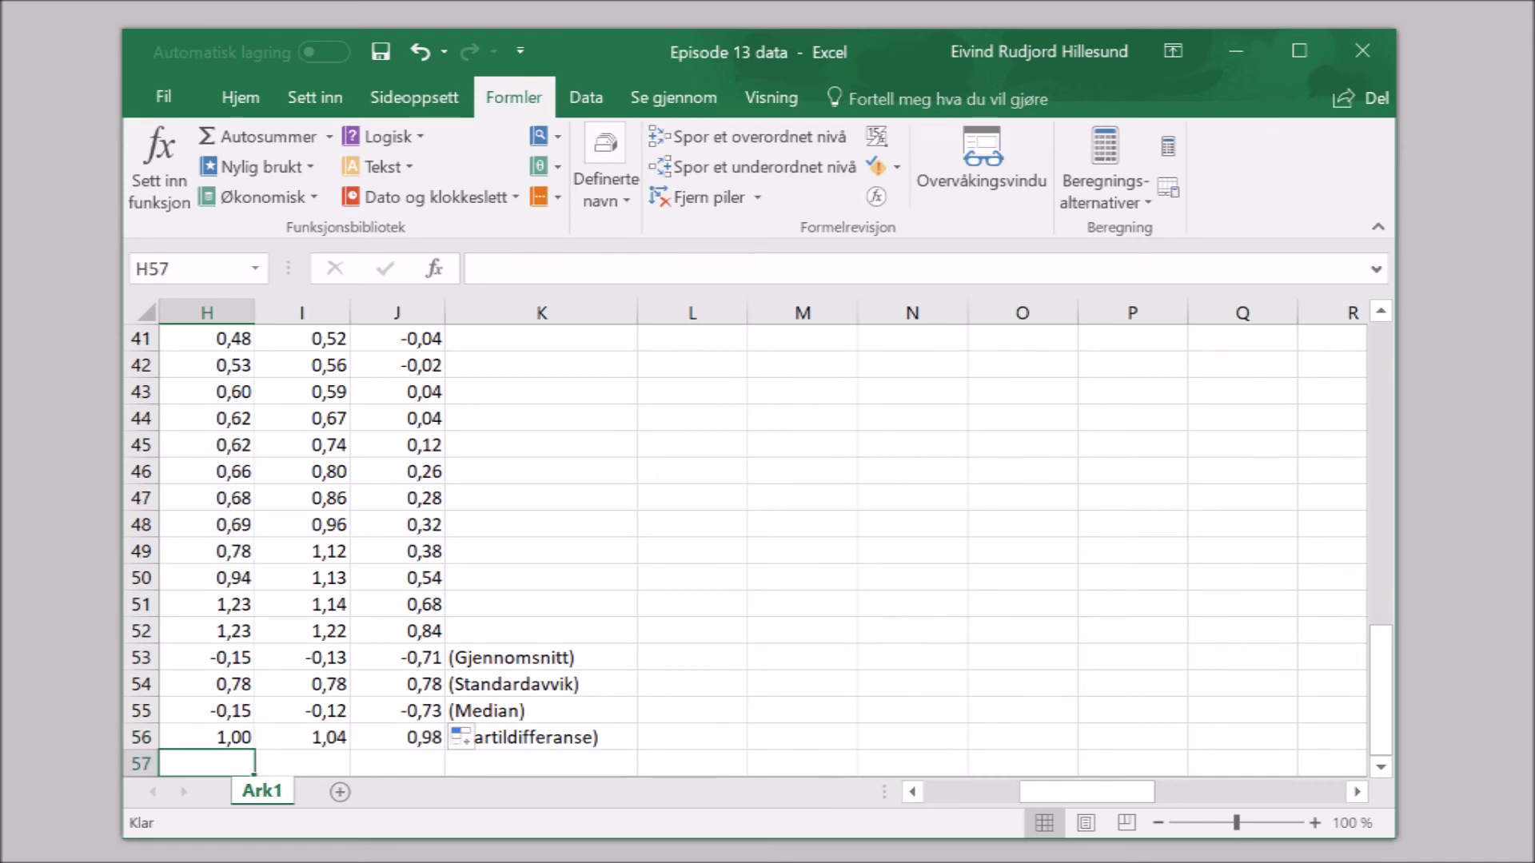